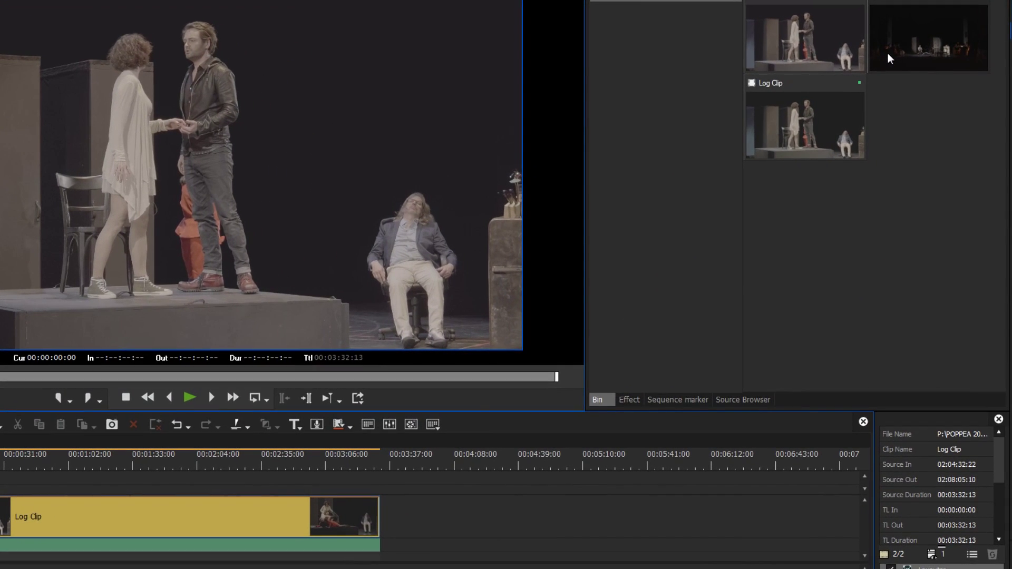
Confirm in Properties that the second bin clip is Apple ProRes 422 HQ.
right_click(888, 54)
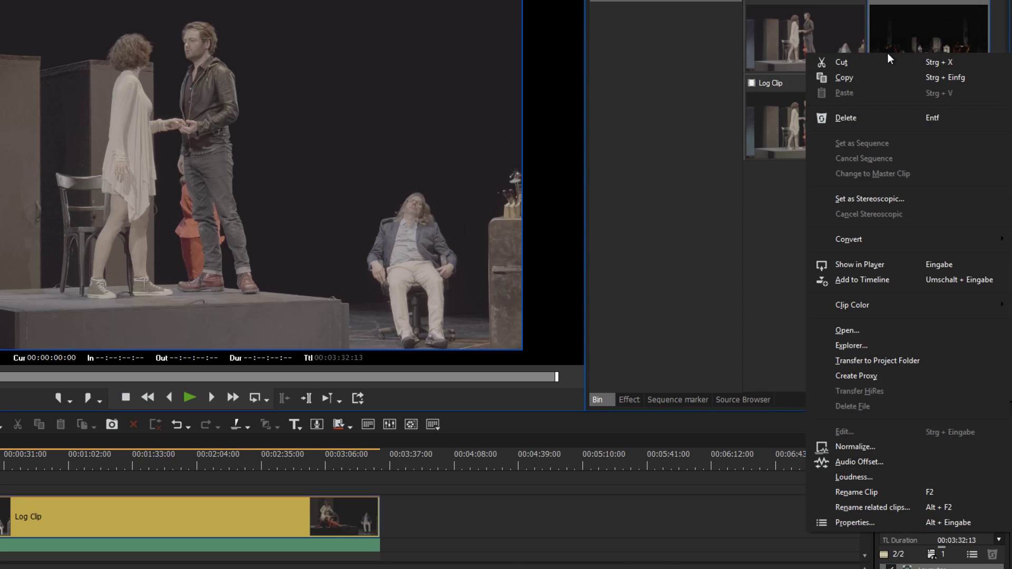
click(886, 522)
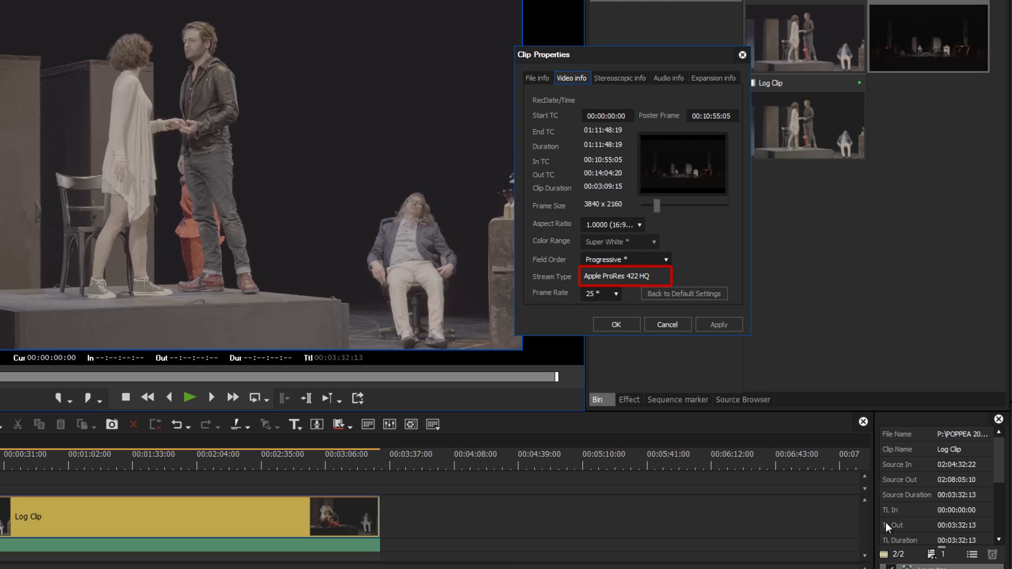
click(632, 331)
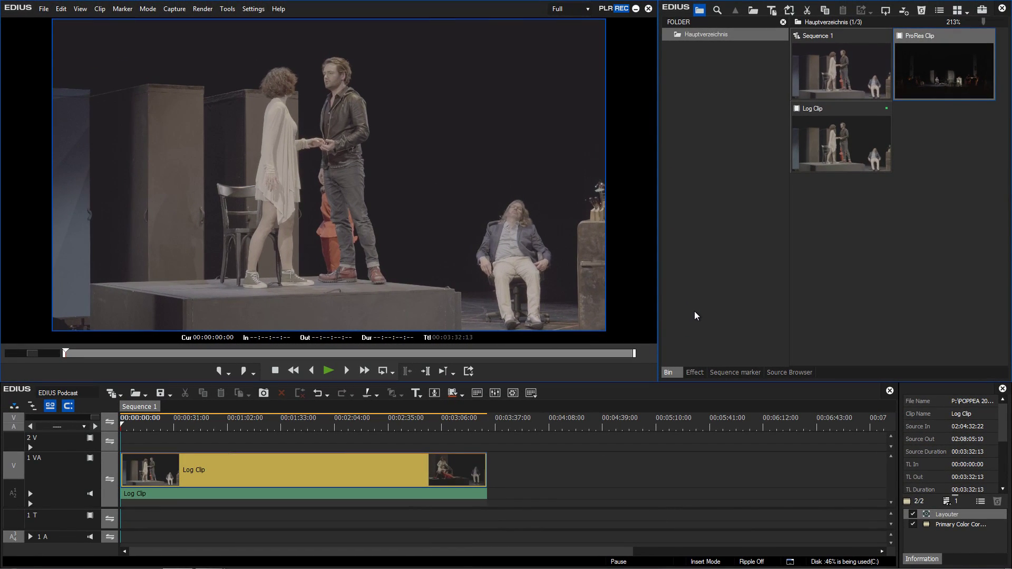
Drop the ProRes Clip after Log Clip on the timeline and select Log Clip.
drag(943, 69, 506, 478)
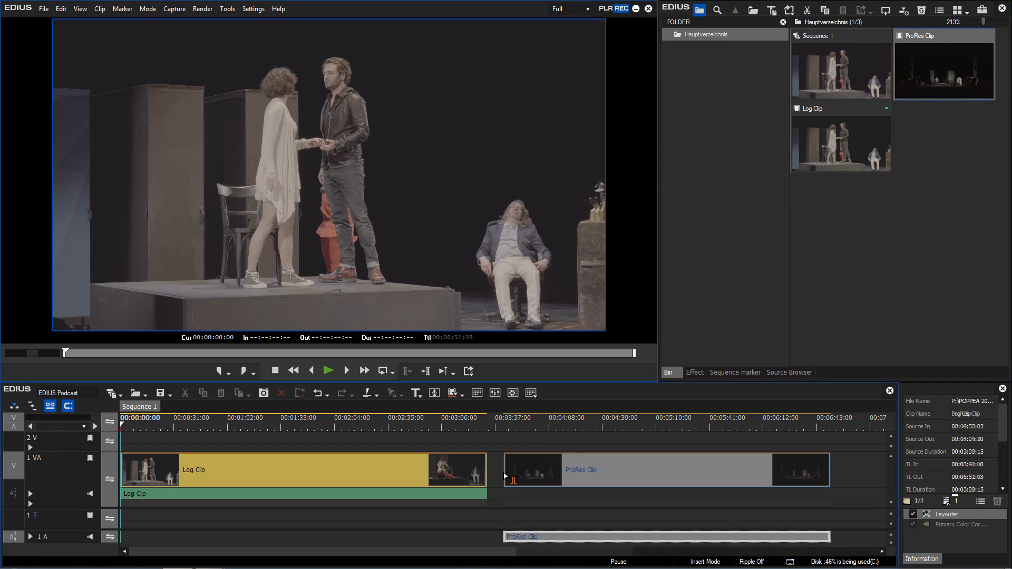
click(504, 428)
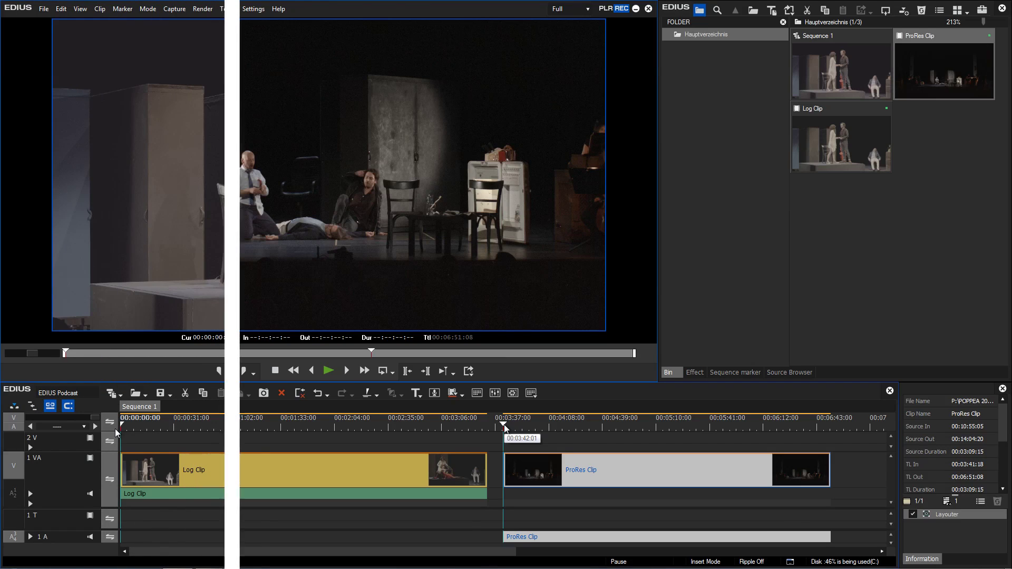
click(141, 468)
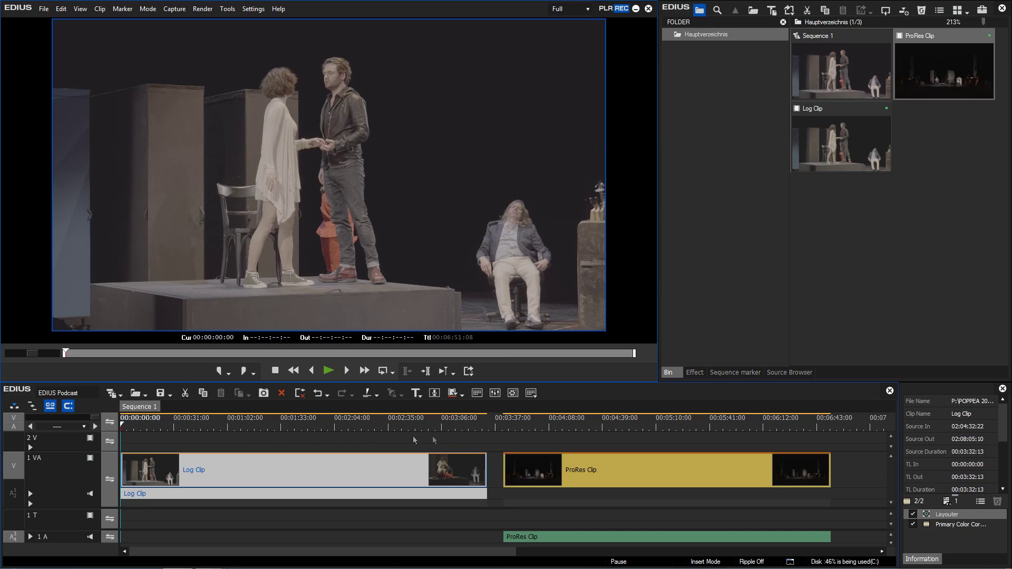
Set the Log Clip's Primary Color Correction source to Panasonic V-Gamut/V-Log, V-Log L.
double_click(938, 525)
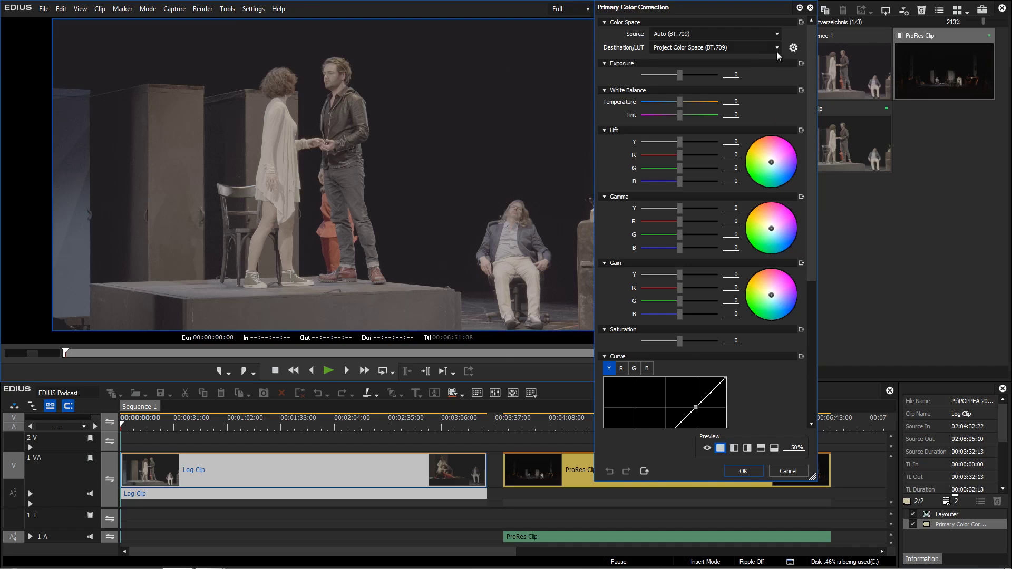
click(777, 34)
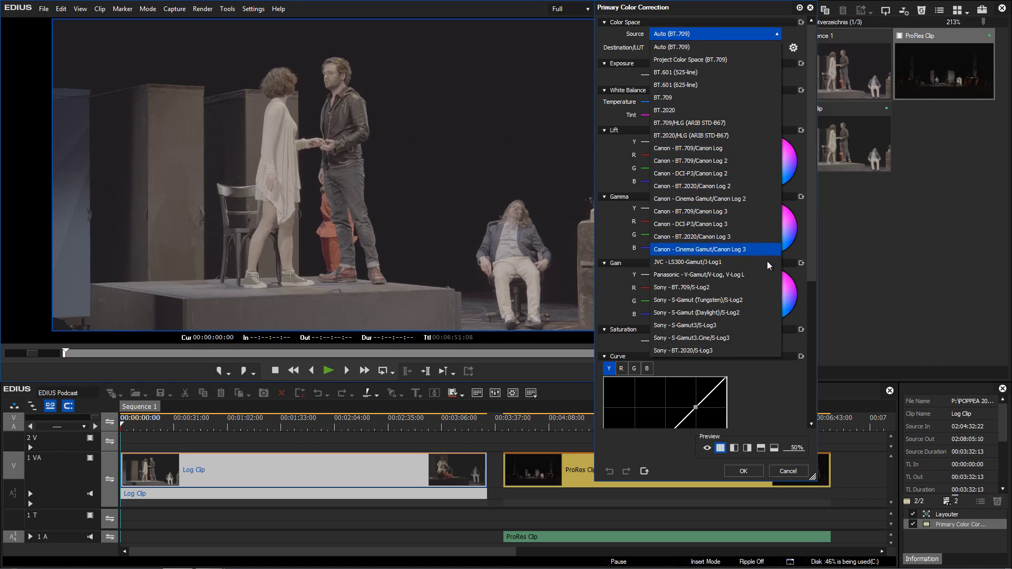
click(767, 280)
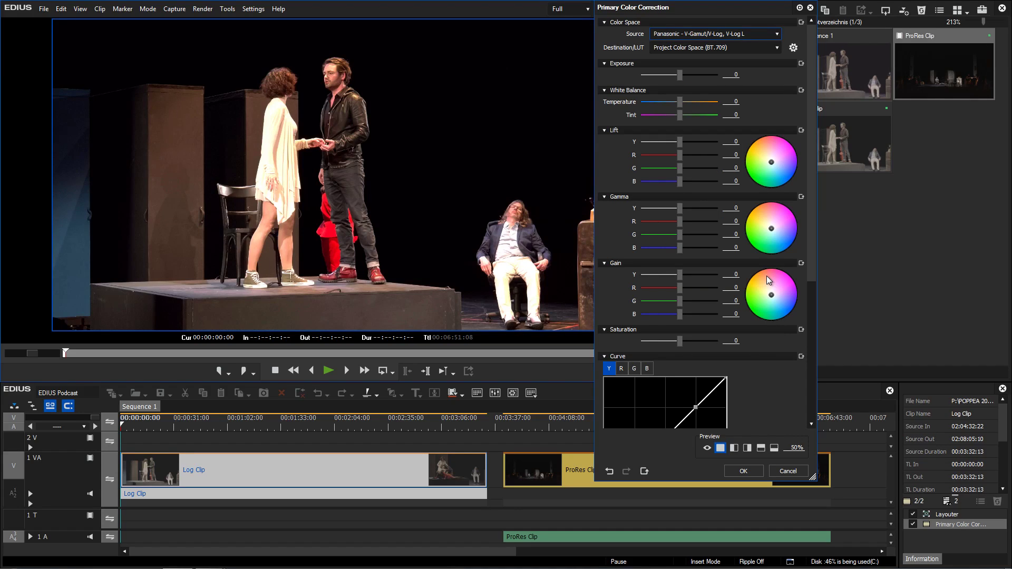
Import LUT_Dark, LUT_Green, LUT_Natural and LUT_Sepia .cube files through the LUT settings.
click(790, 49)
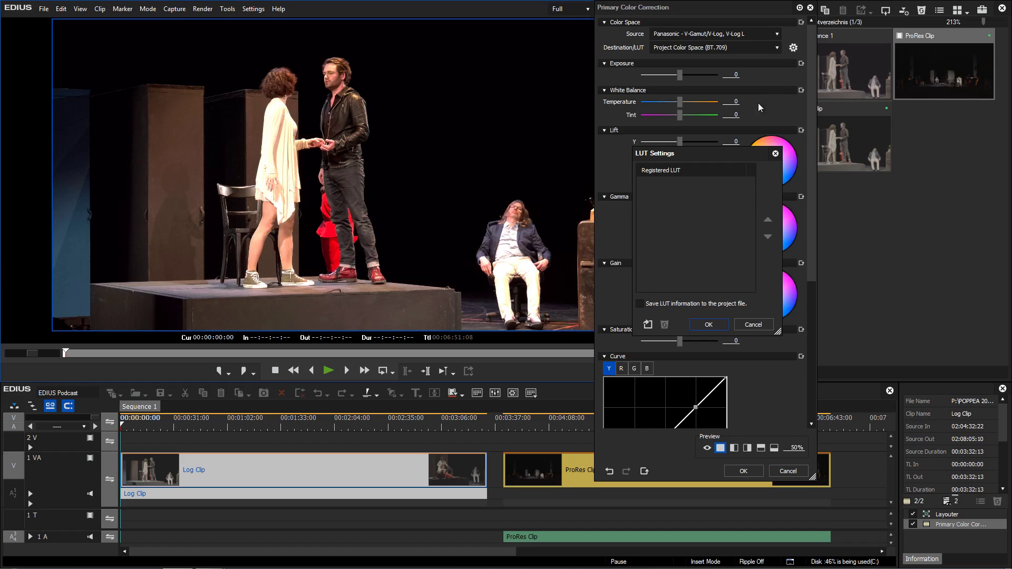
click(647, 324)
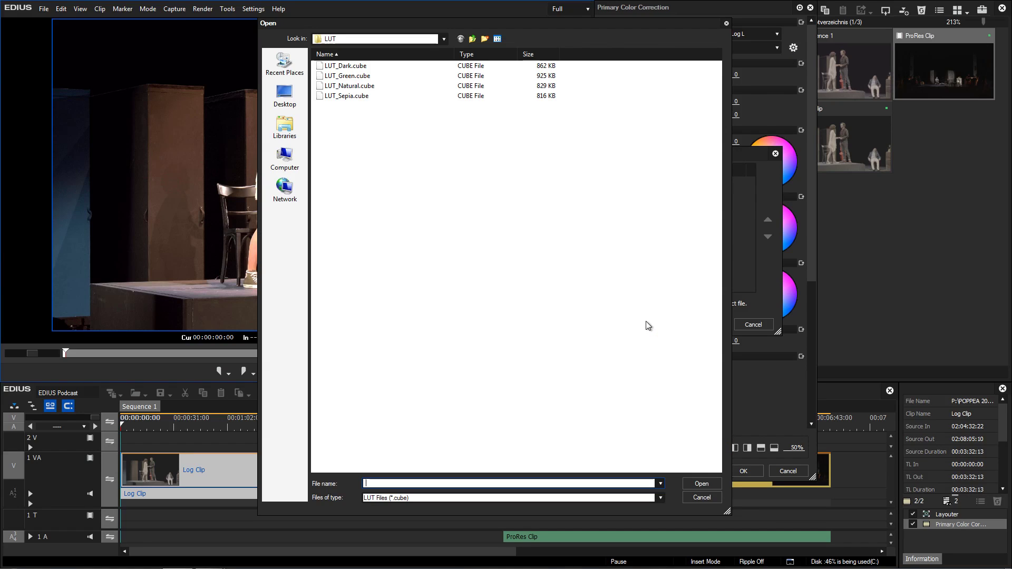
drag(368, 126, 356, 62)
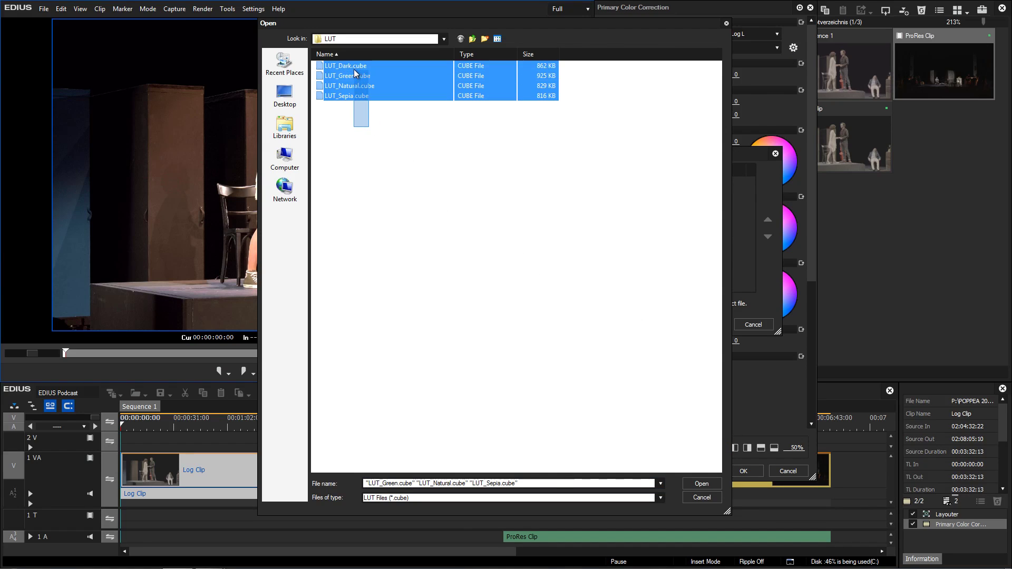
click(694, 485)
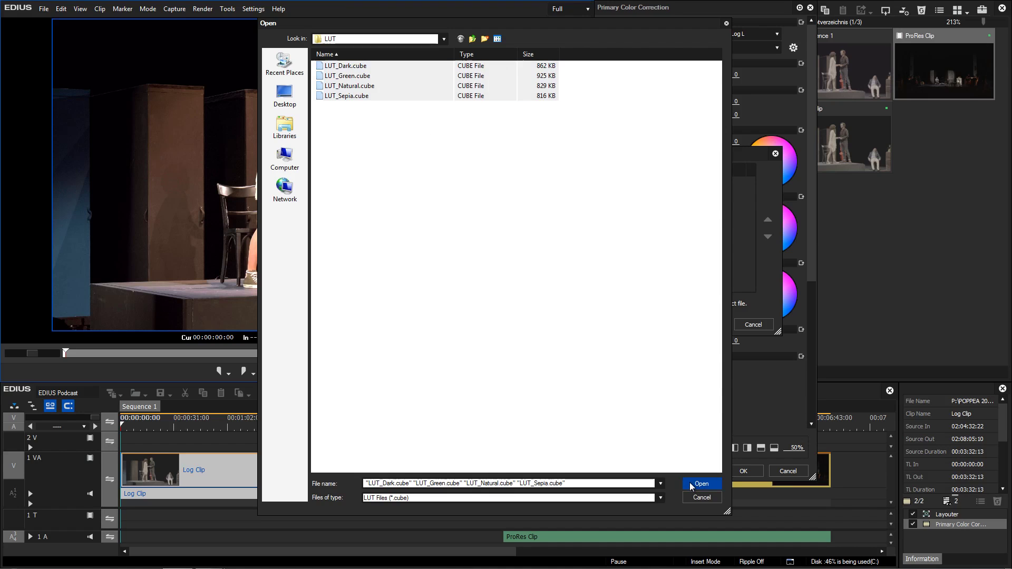
click(699, 279)
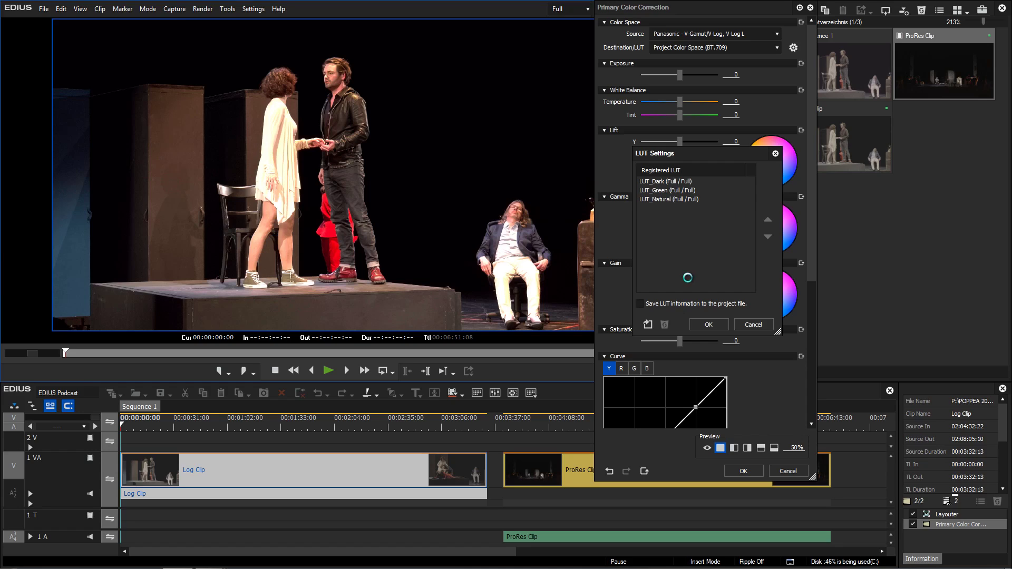
Preview LUT_Dark and LUT_Green as the destination LUT, then confirm LUT_Natural.
click(697, 325)
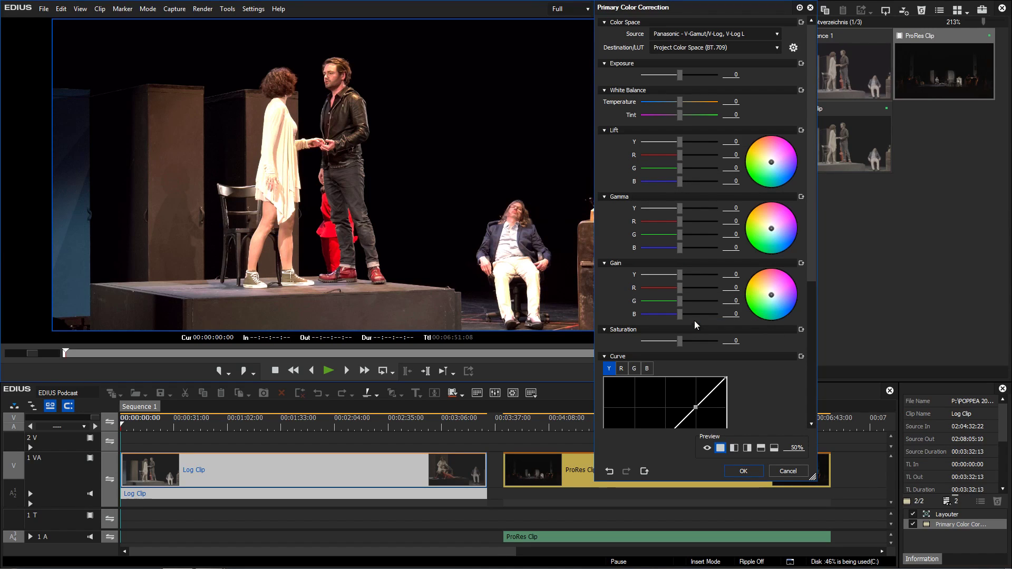
click(778, 48)
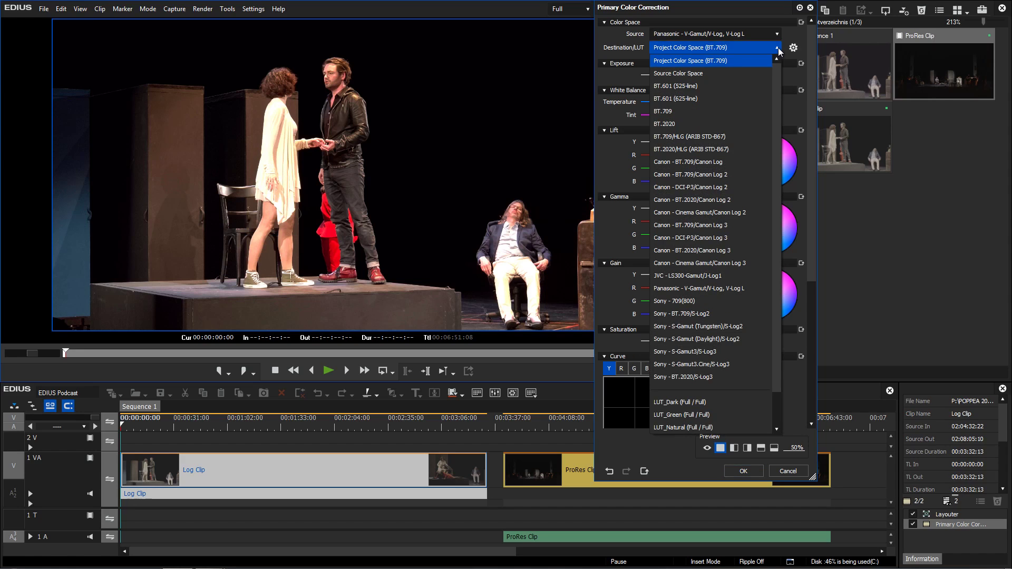
scroll(711, 213, down, 1)
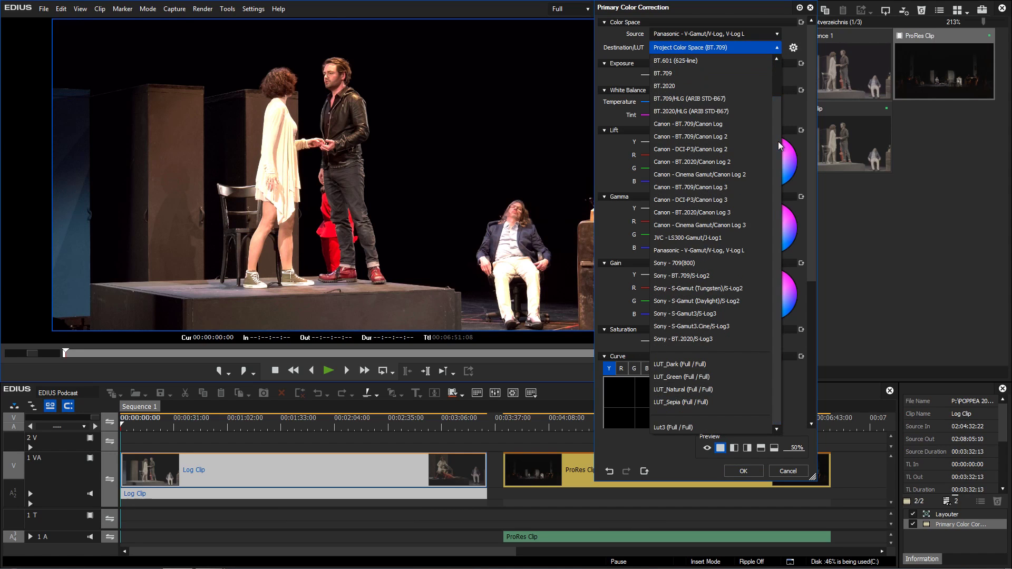
click(710, 365)
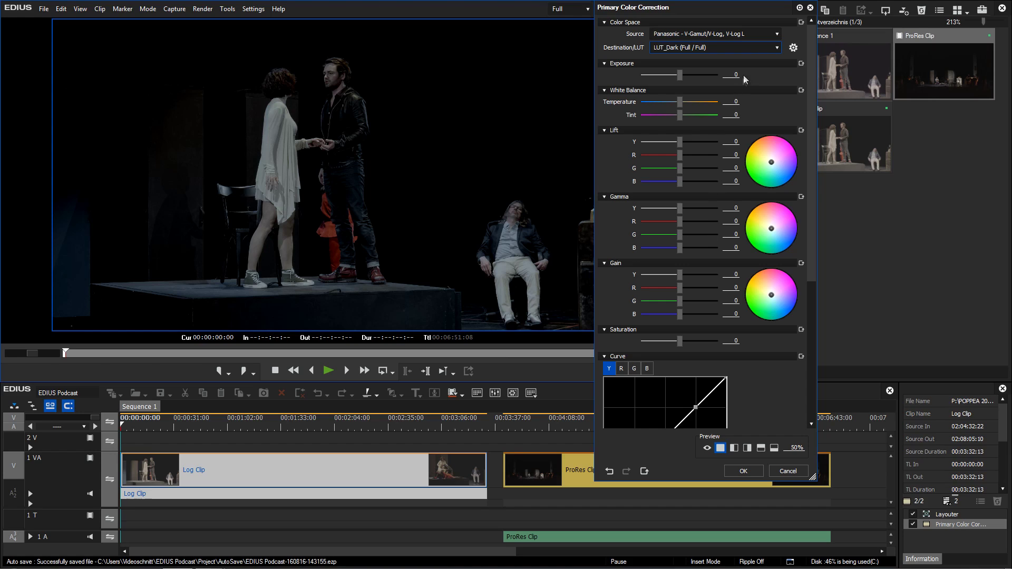
click(752, 50)
click(733, 377)
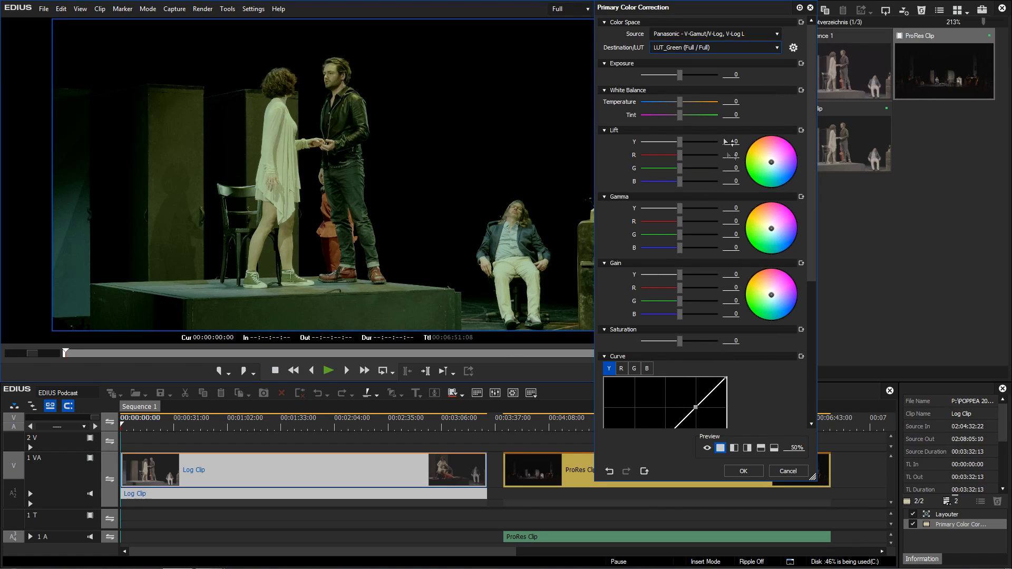
click(749, 50)
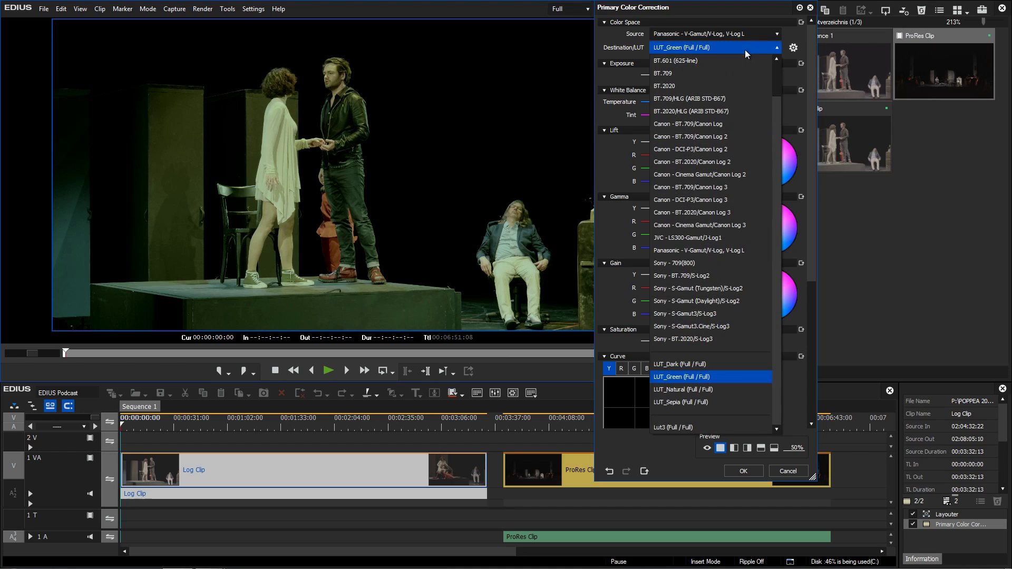
click(735, 390)
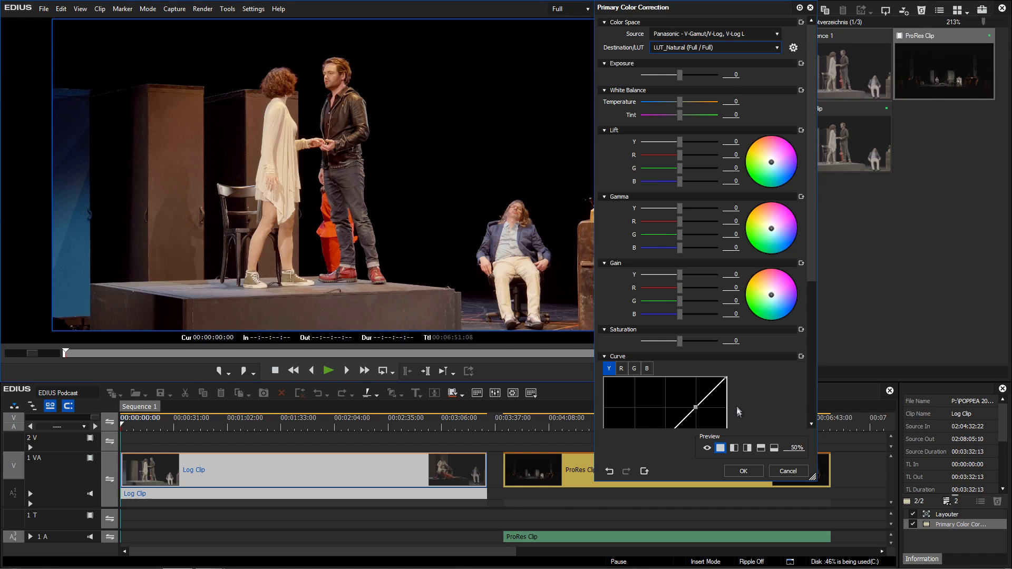
click(734, 469)
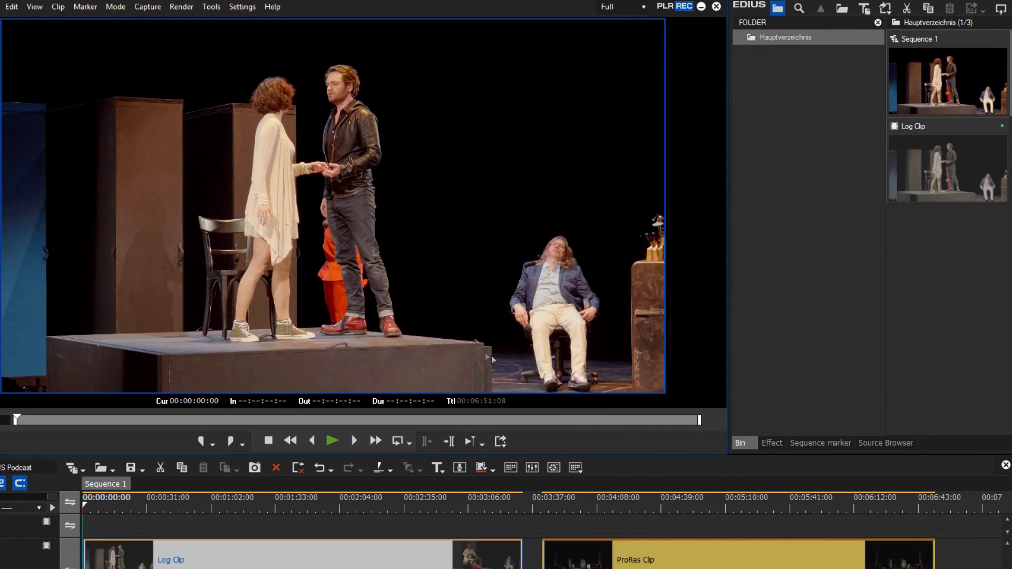
In System Settings, tick the GeForce GTX 780 for Primary Color Correction and apply.
click(243, 7)
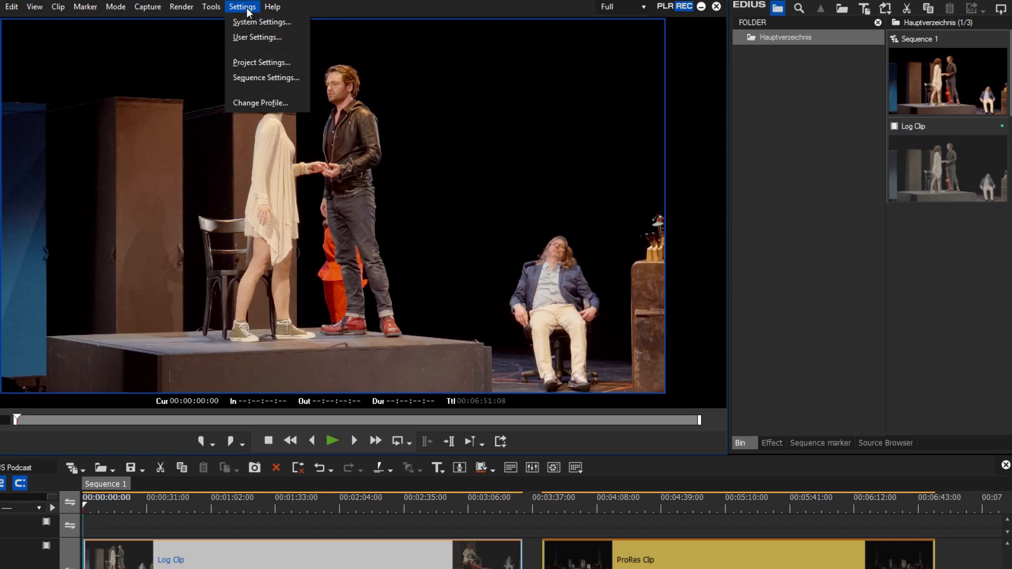
click(238, 21)
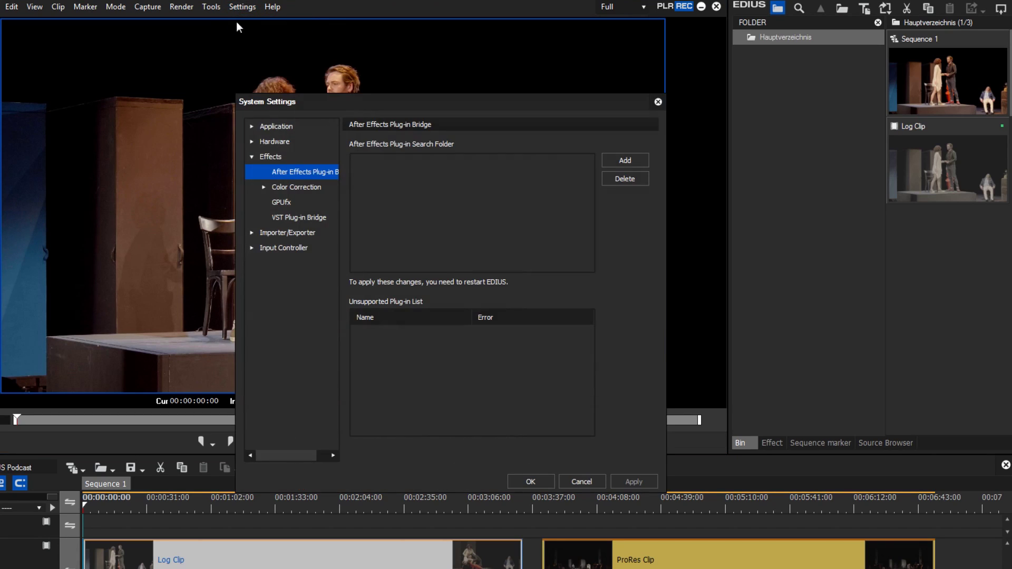
click(263, 188)
click(291, 204)
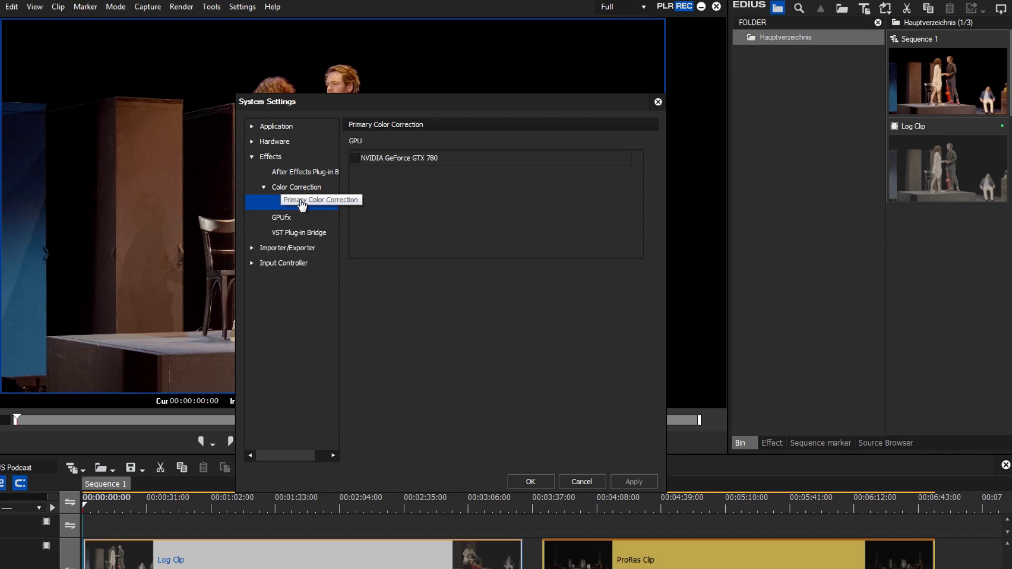
click(354, 159)
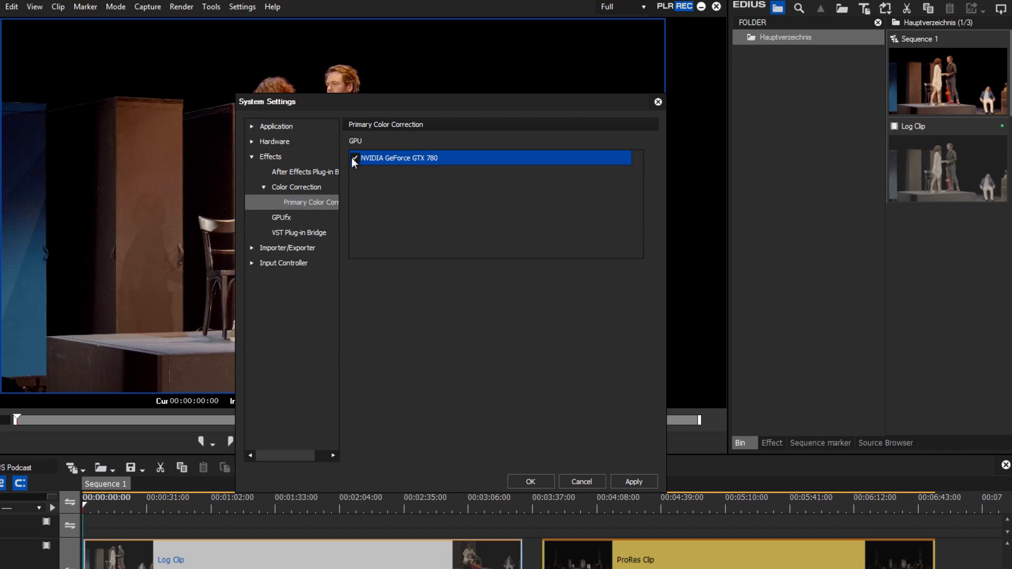
click(620, 482)
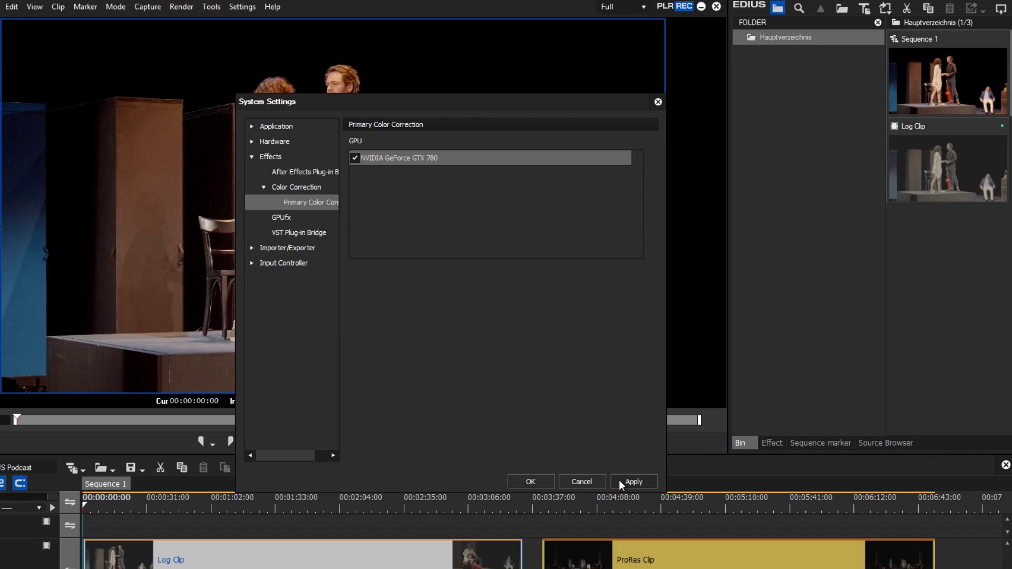
click(619, 480)
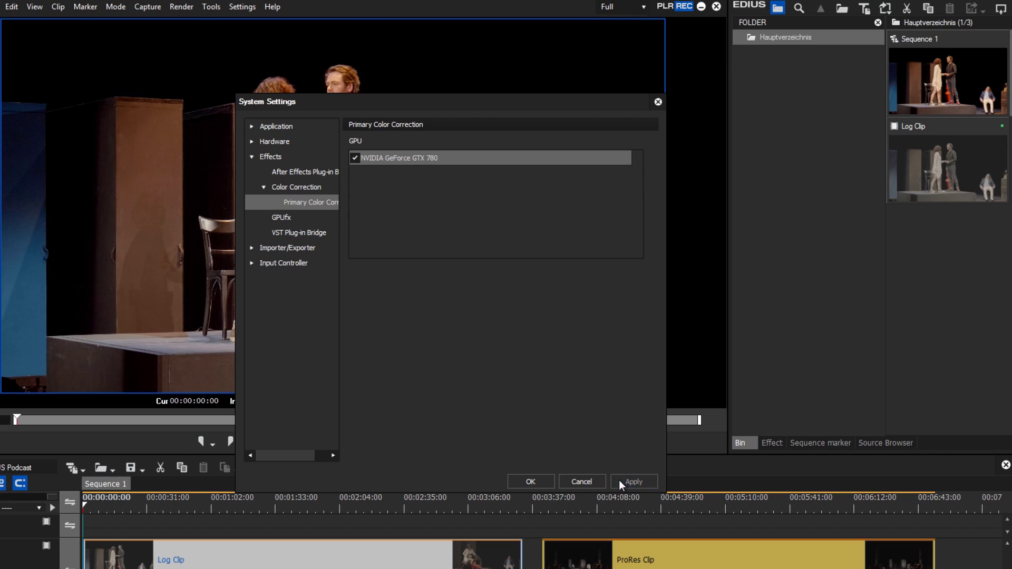
click(548, 480)
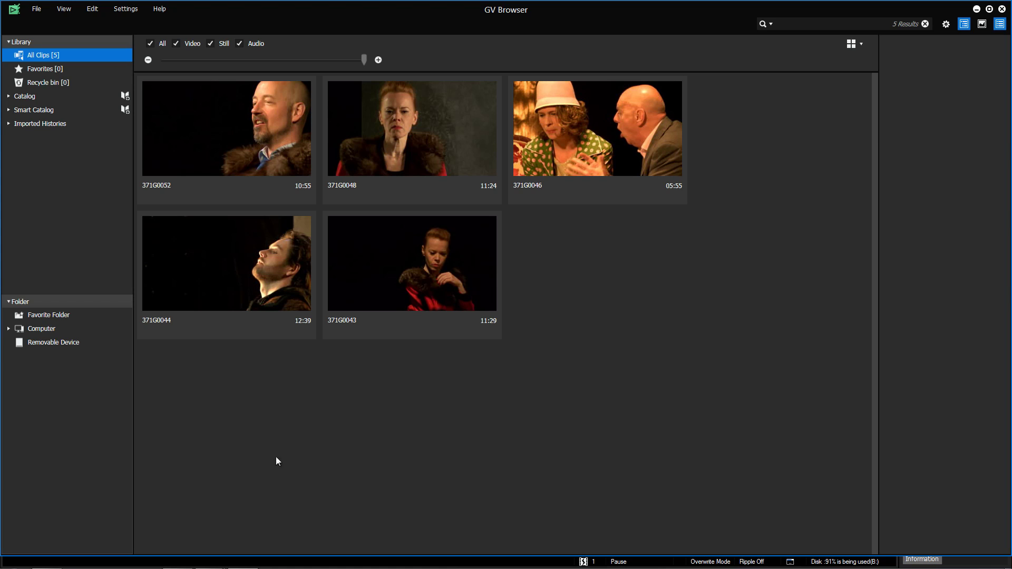
Select clip 371G0046 in GV Browser and bring up its action menu.
click(566, 160)
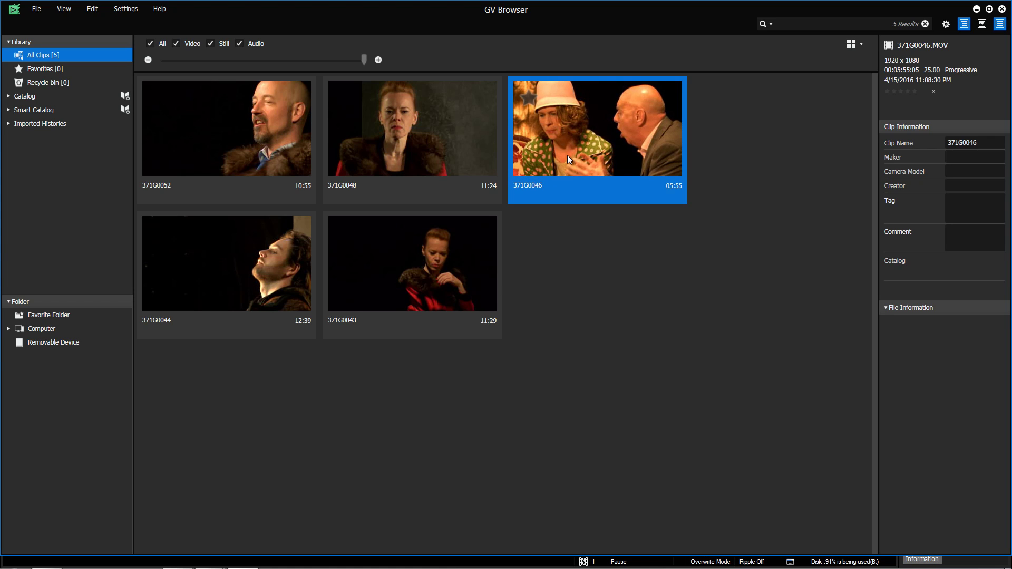
right_click(567, 156)
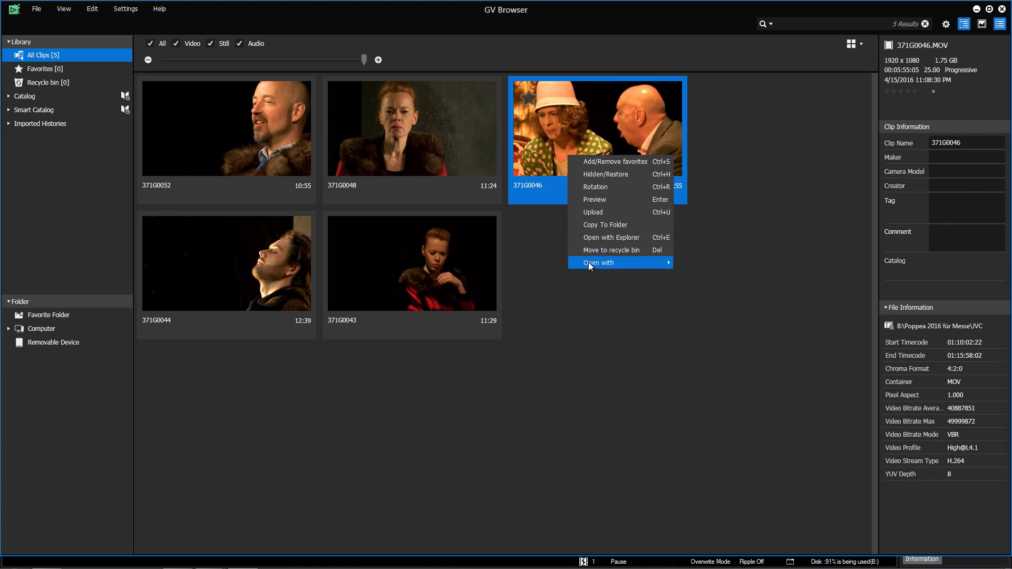